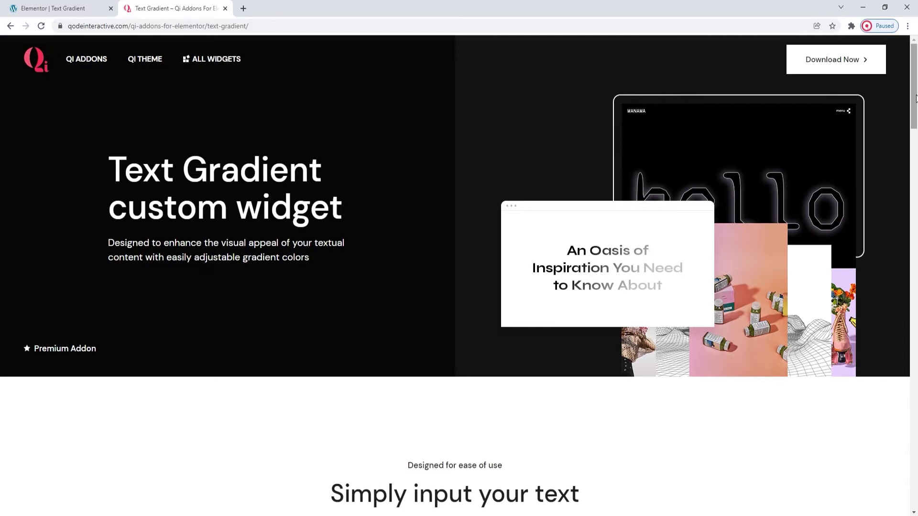
Scroll the Qi Addons Text Gradient page down to the 'Simply input your text' section.
click(915, 98)
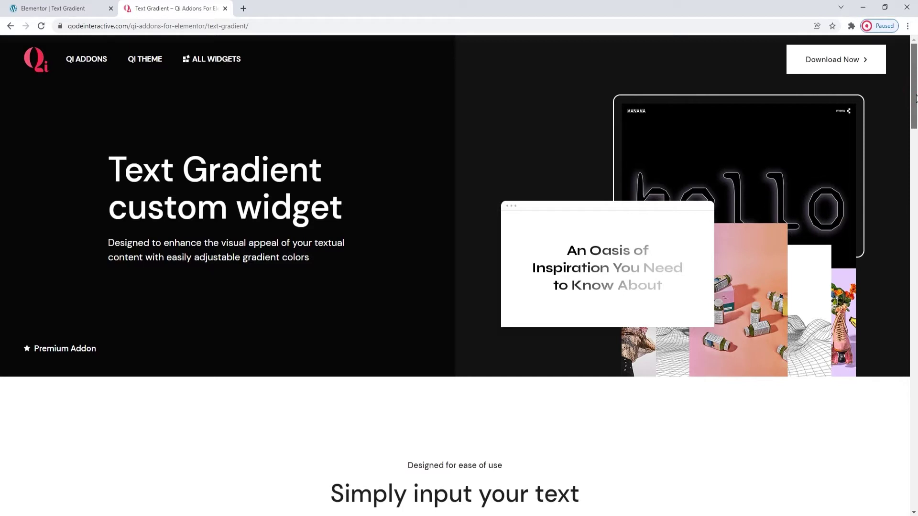
drag(915, 98, 916, 258)
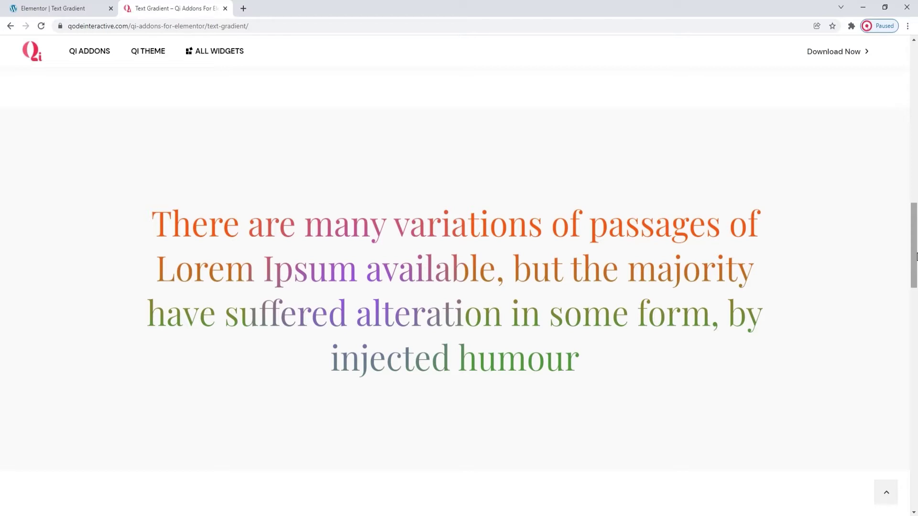
Scroll past the gradient demos to the lavender text over the flower-stem photo.
click(916, 257)
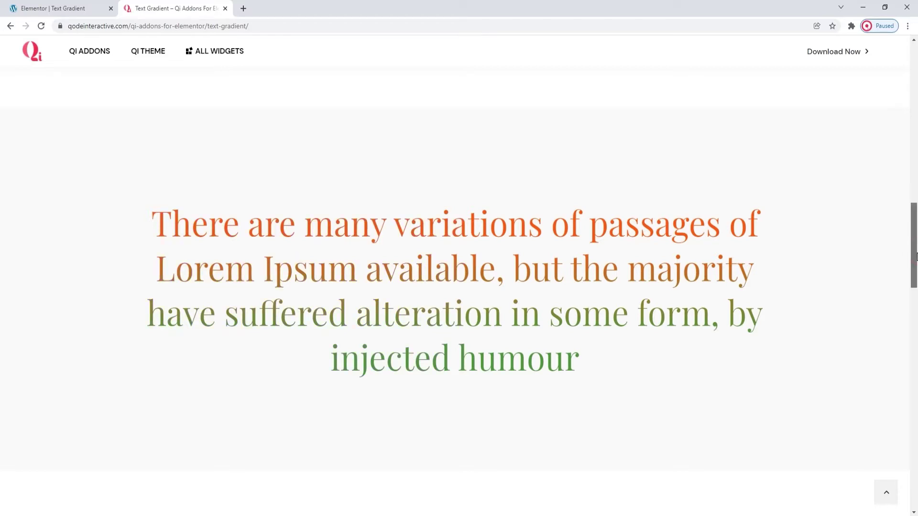
drag(916, 257, 916, 431)
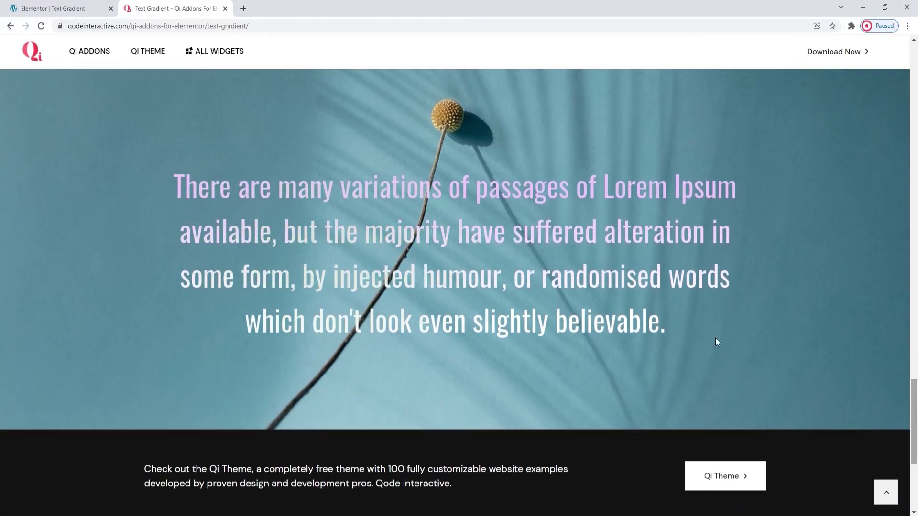
Back in Elementor, search 'text gr' and drop the Text Gradient widget into the empty section.
click(68, 8)
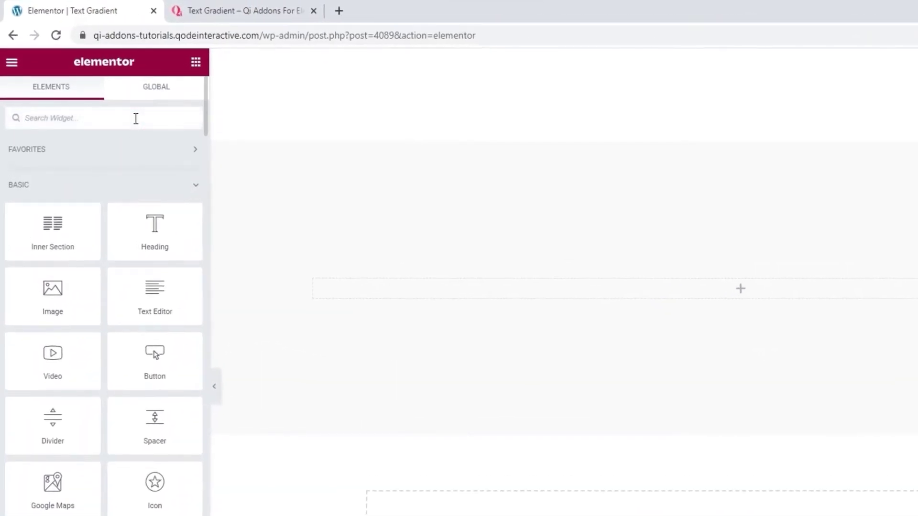
text(text gr)
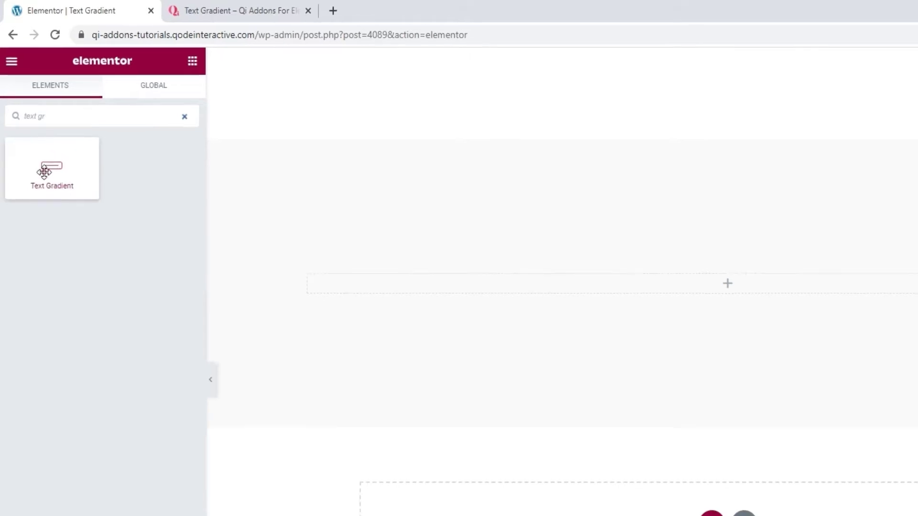
drag(45, 170, 622, 286)
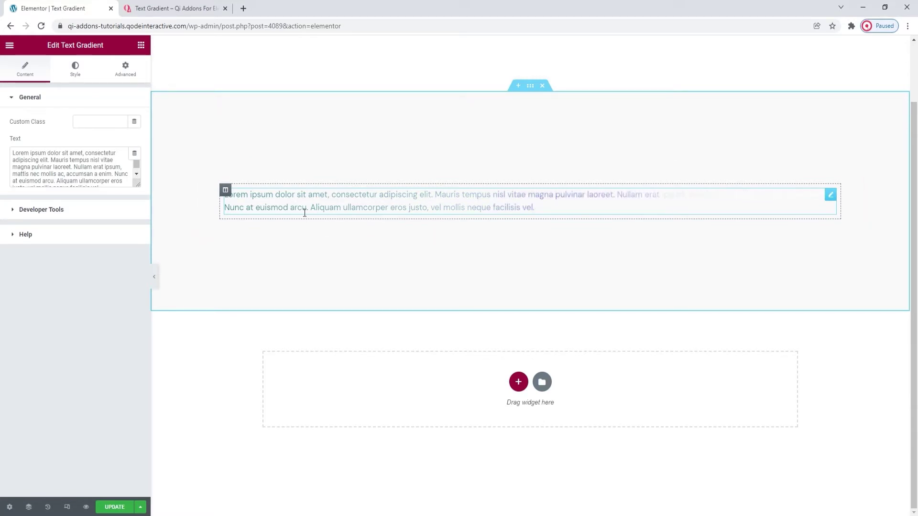
Overwrite the Lorem ipsum text with 'Make your content stand out with… Premium Qi Addons…' promotional sentence.
triple_click(97, 174)
text(Make your content s)
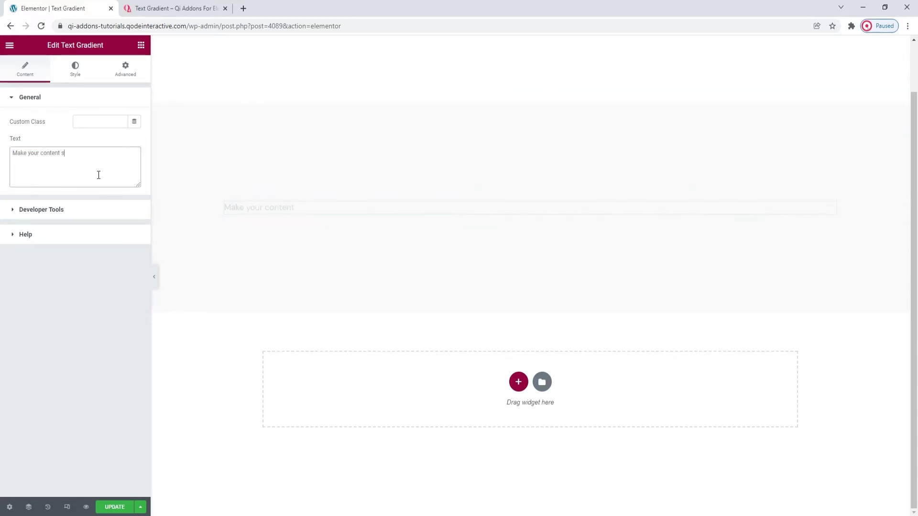
text(tand out with the limitless options offered by the Premium Qi Addons For Elementor plugin)
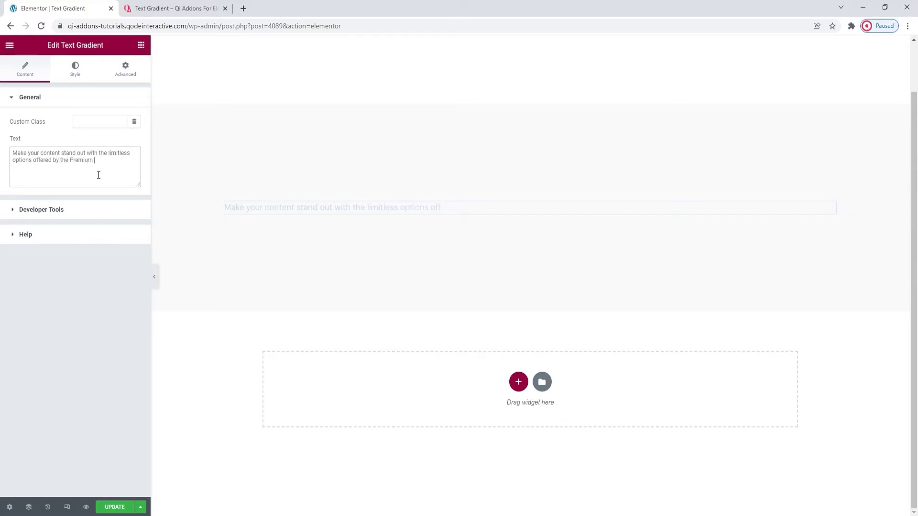
text( and its Text Gradient custom widget.)
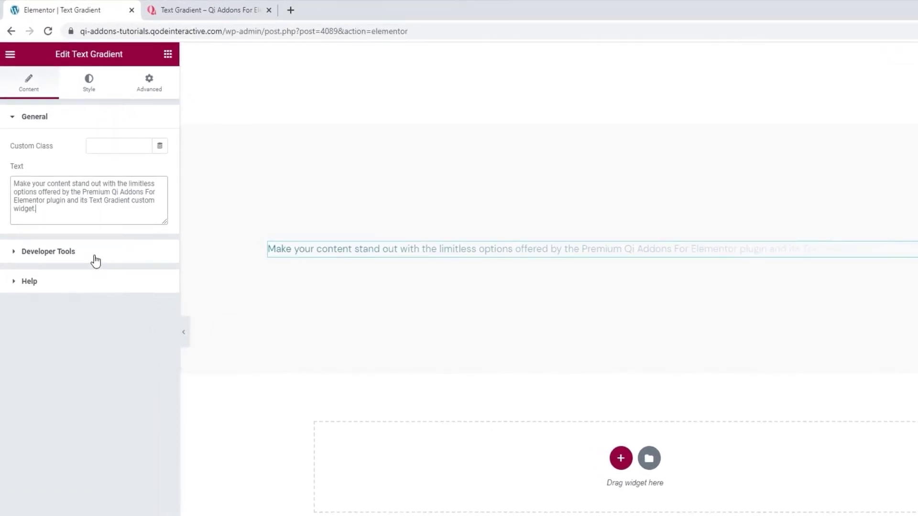
click(95, 261)
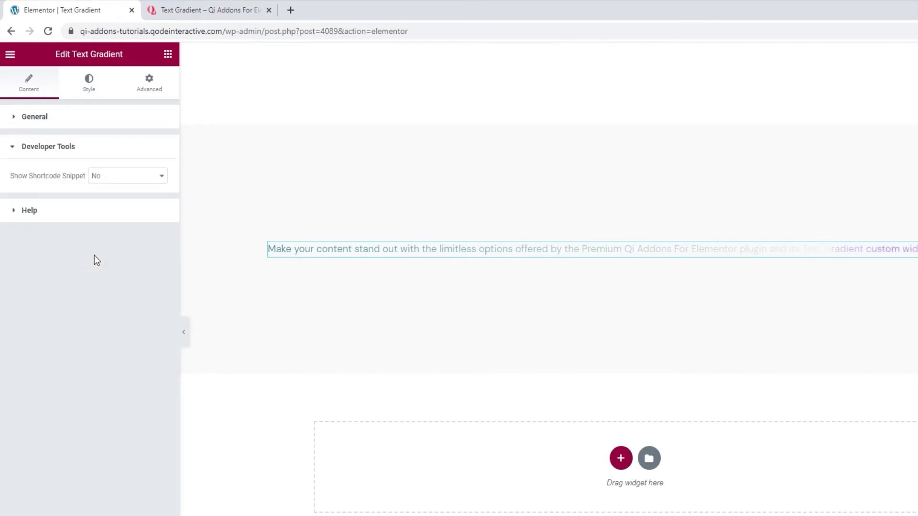
Switch Show Shortcode Snippet to Yes, back to No, then expand the Help links.
click(111, 178)
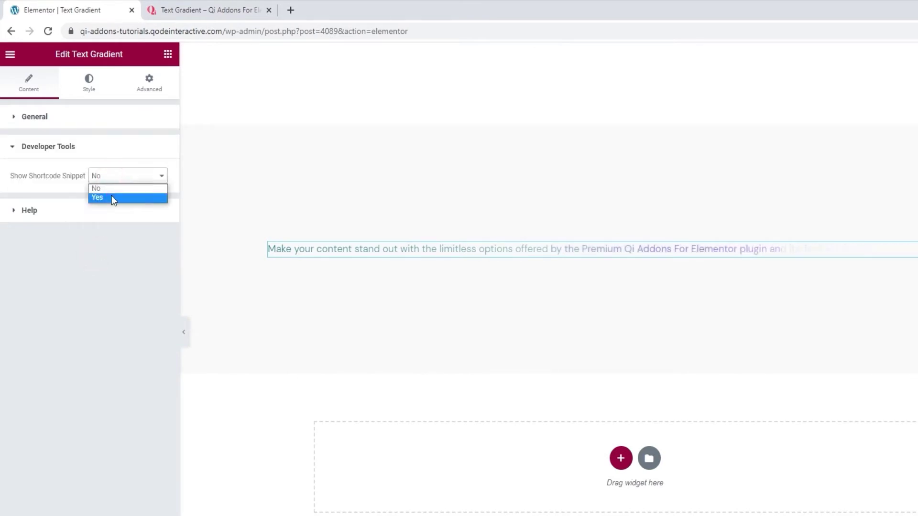
click(112, 199)
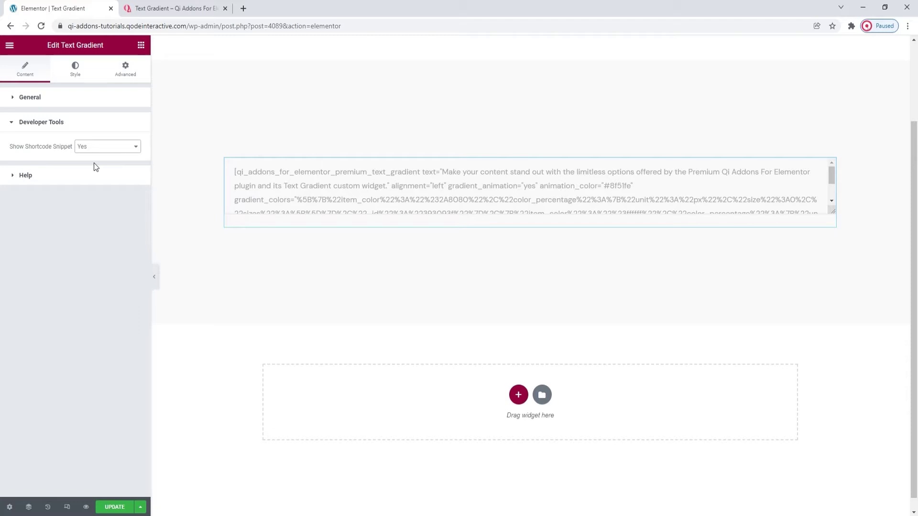
click(89, 148)
click(95, 159)
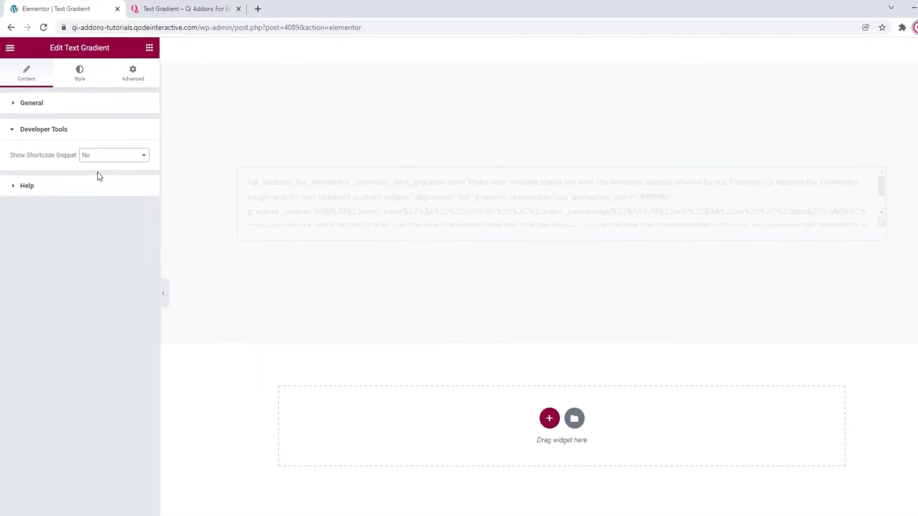
click(86, 189)
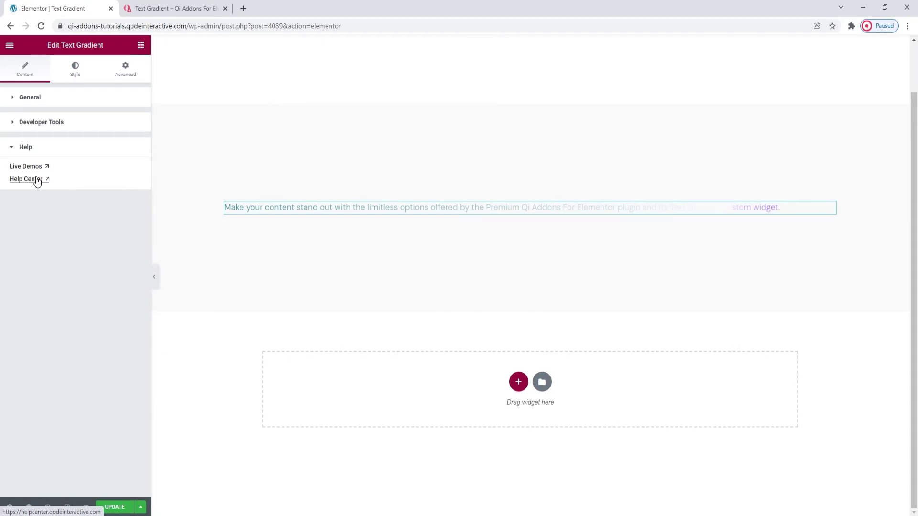
In Style > Typography, choose Playfair Display as the font family and enlarge the text.
click(75, 71)
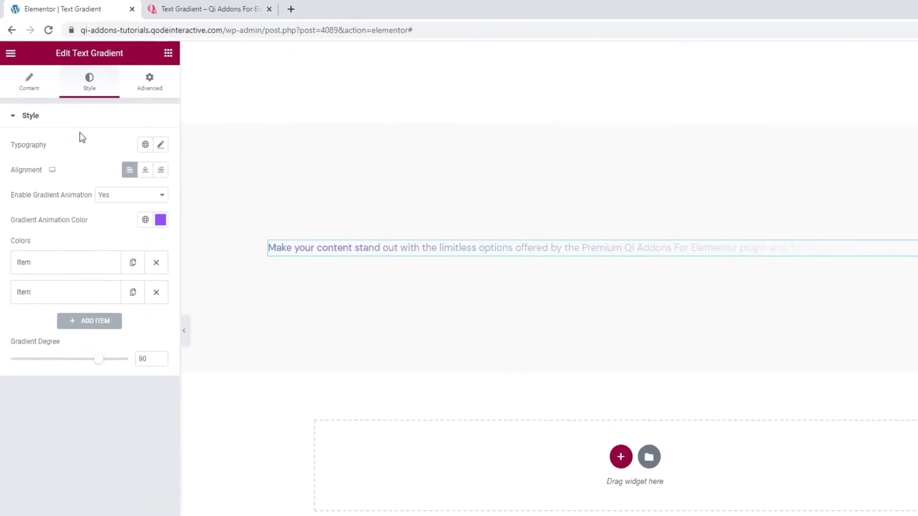
click(161, 146)
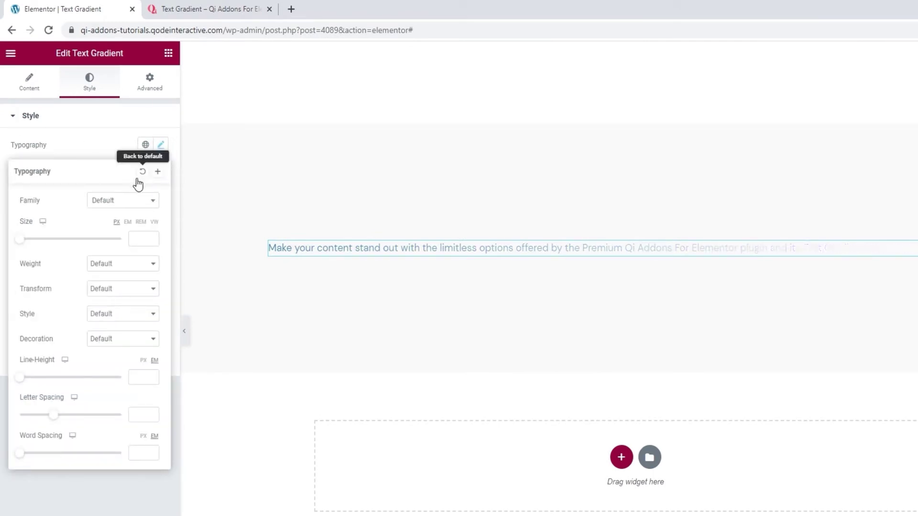
click(126, 200)
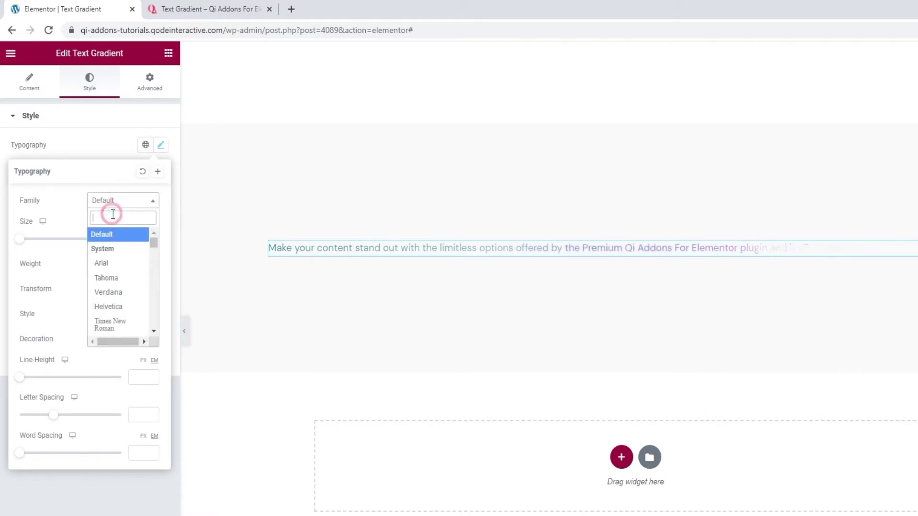
text(pla)
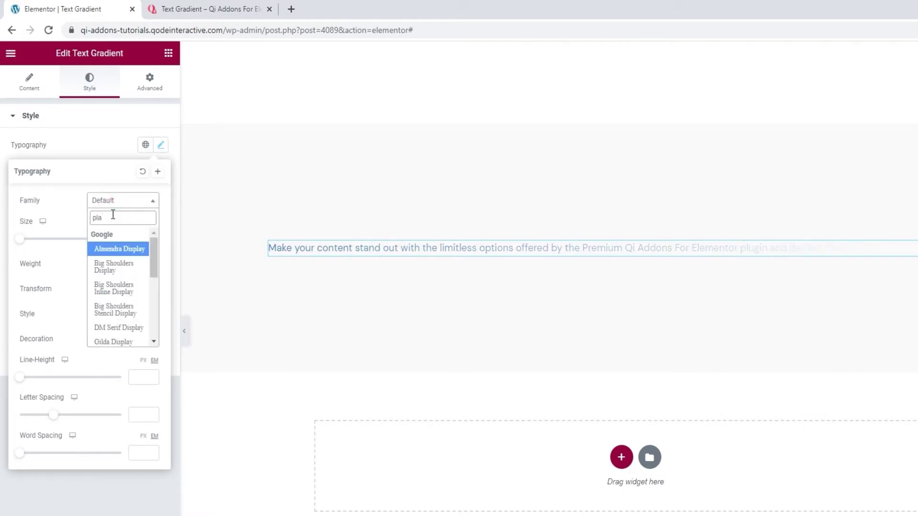
text(yf)
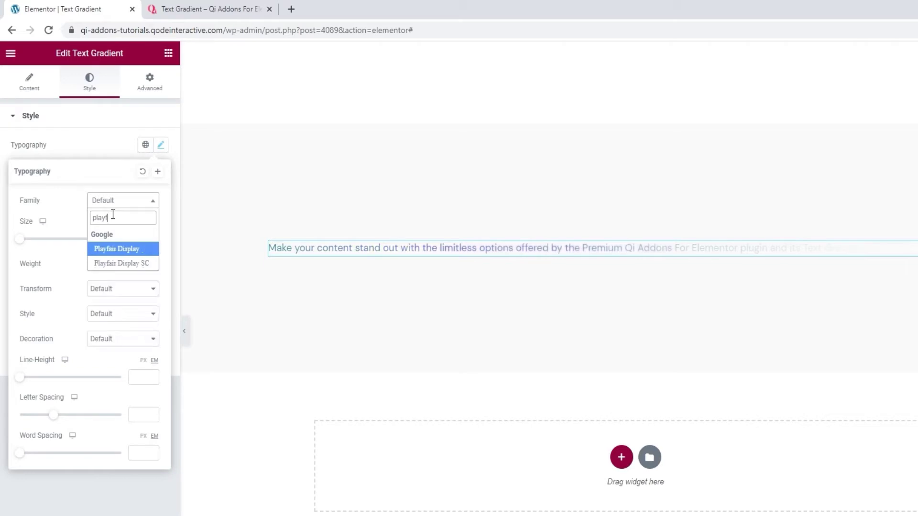
click(126, 250)
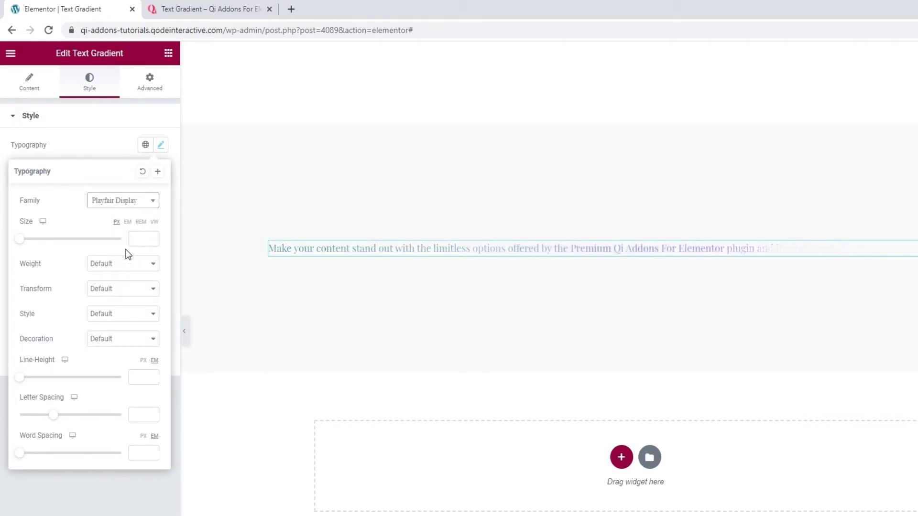
drag(16, 241, 53, 244)
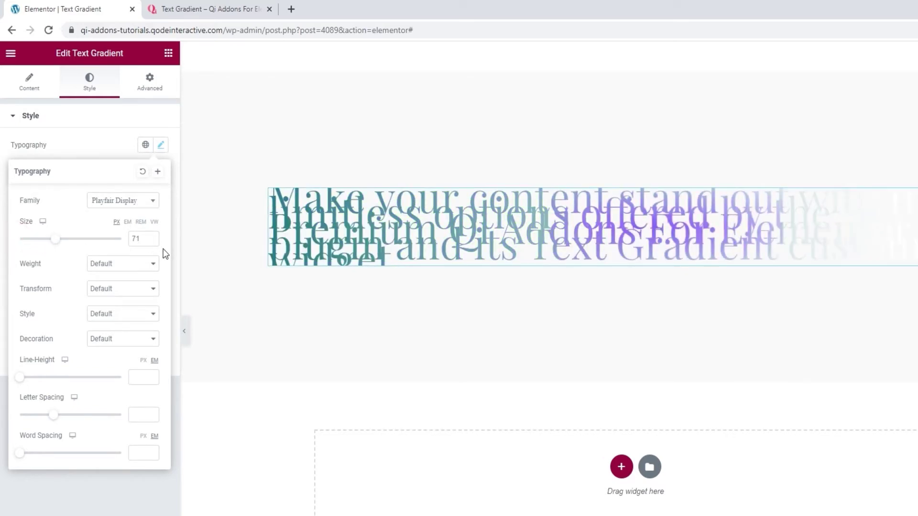
Give the text size 70, weight 400 and a line height of 90 px.
click(151, 240)
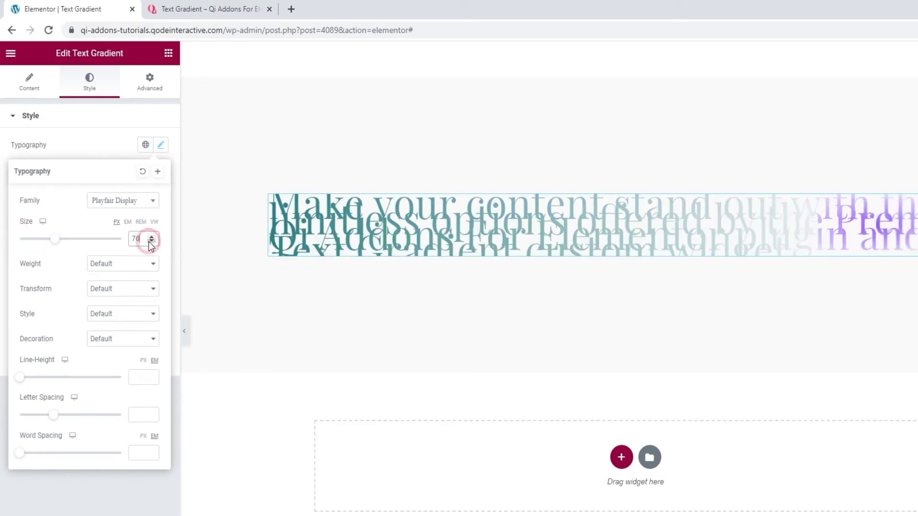
click(126, 267)
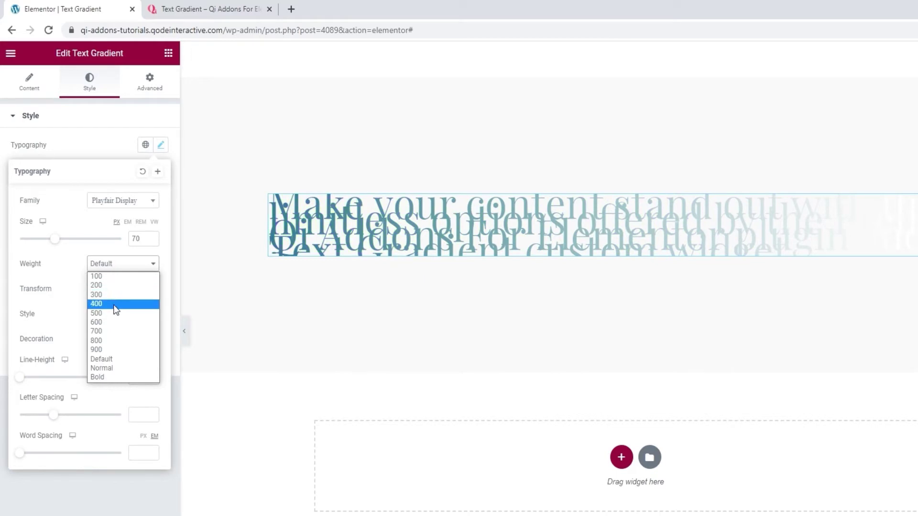
click(114, 303)
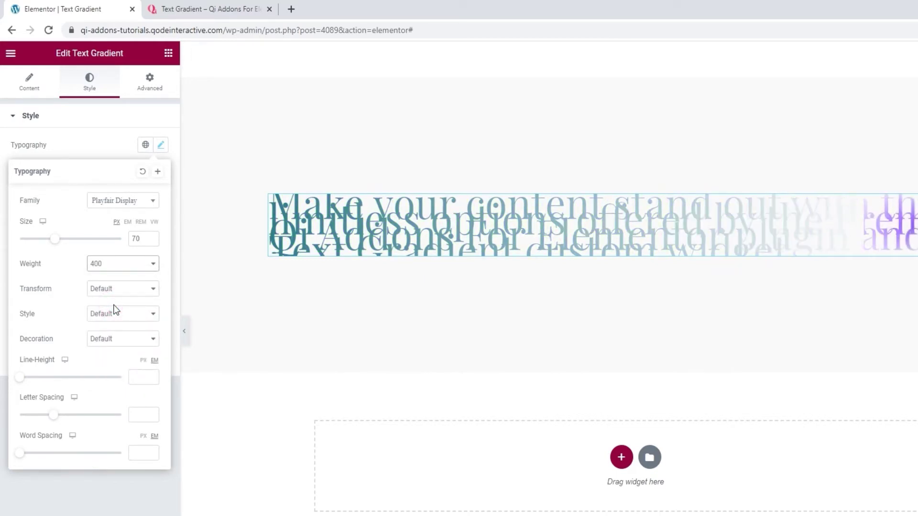
click(142, 362)
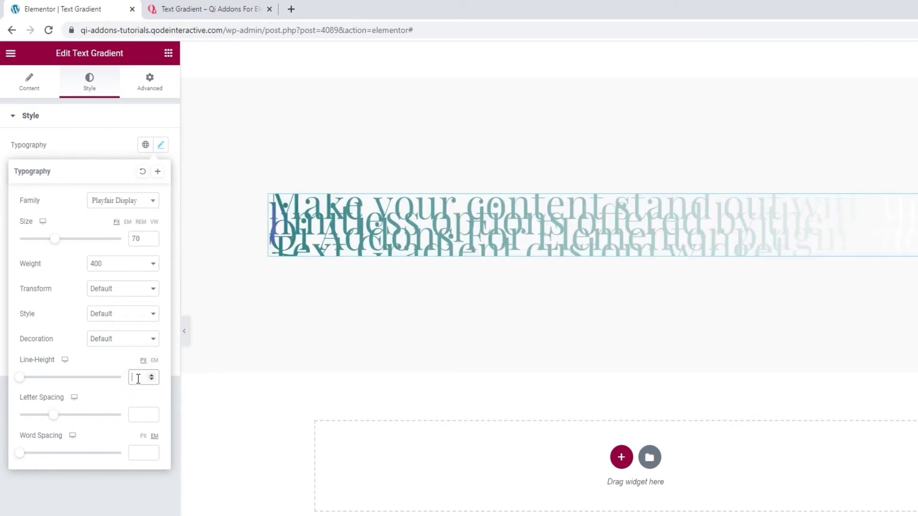
text(90)
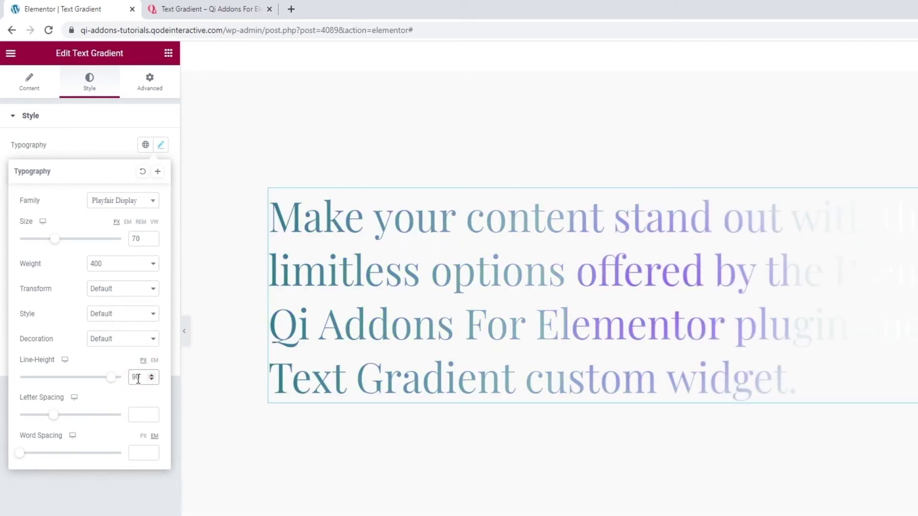
Leave transform, font style and decoration at default, then close the Typography popover.
click(130, 292)
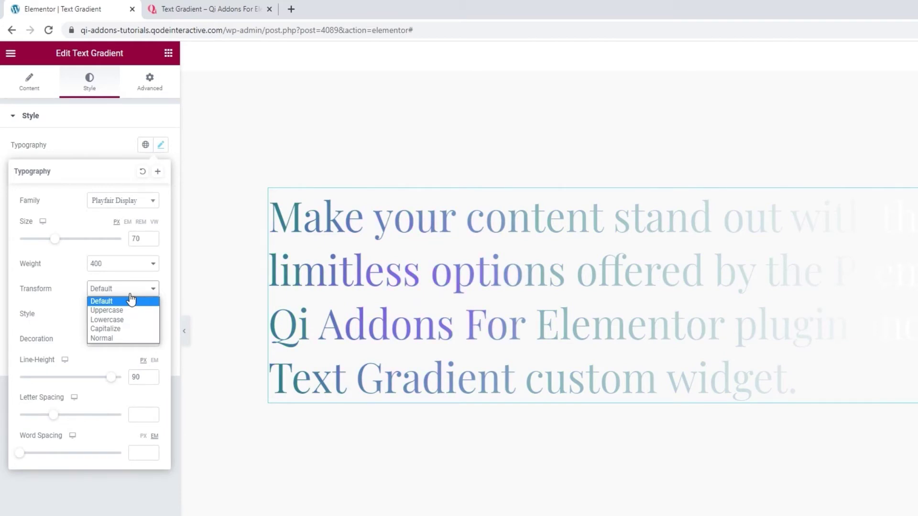
click(131, 301)
click(127, 314)
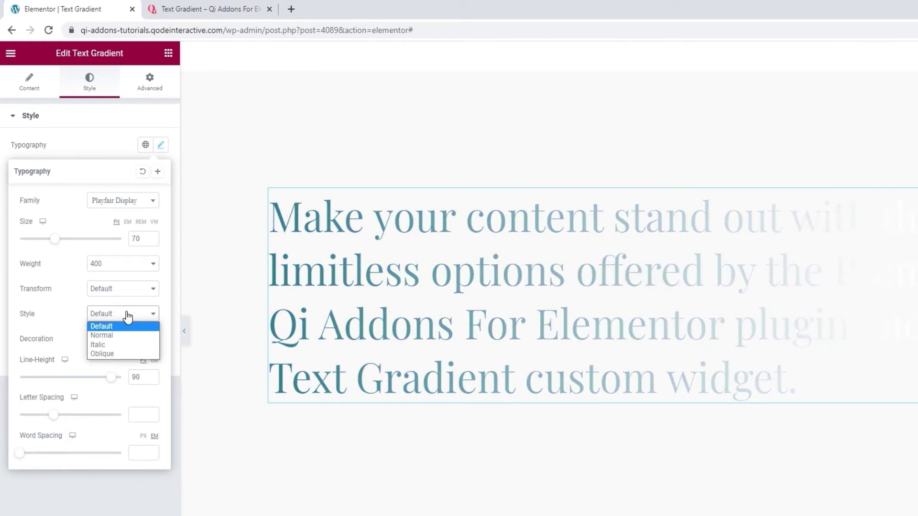
click(127, 314)
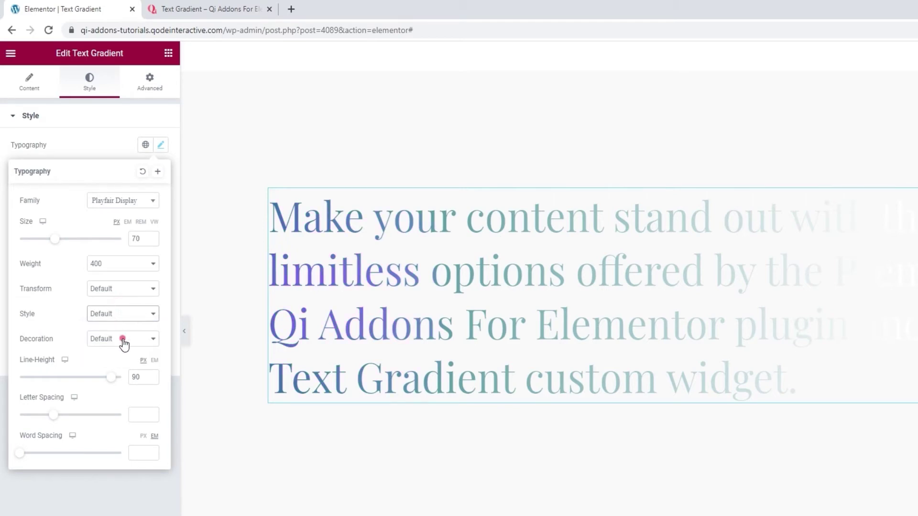
click(123, 340)
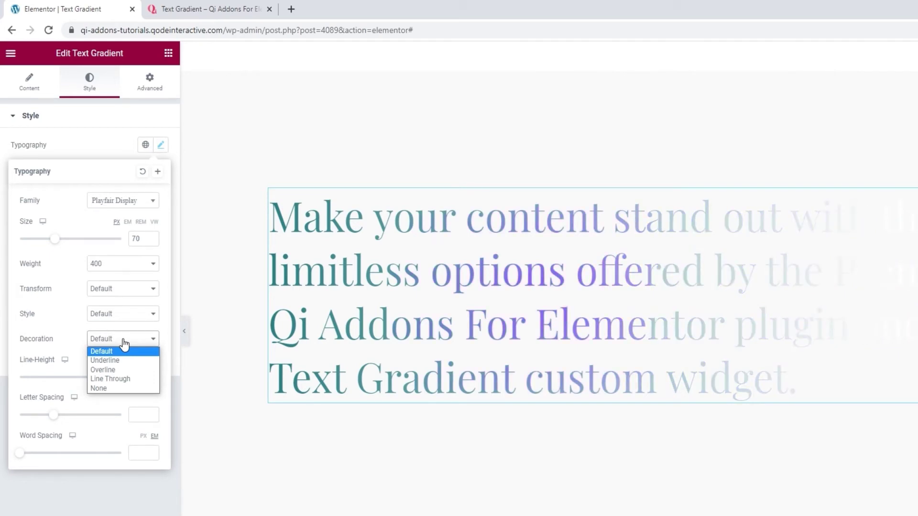
click(123, 349)
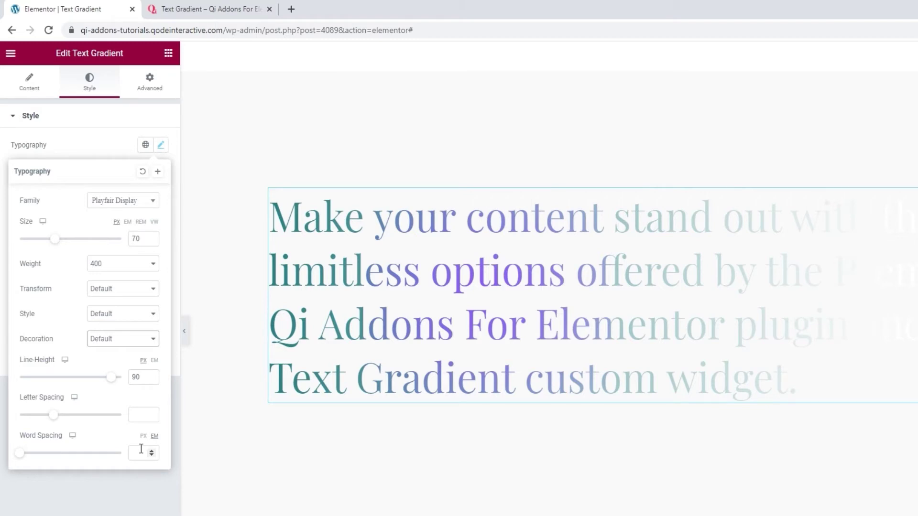
click(101, 147)
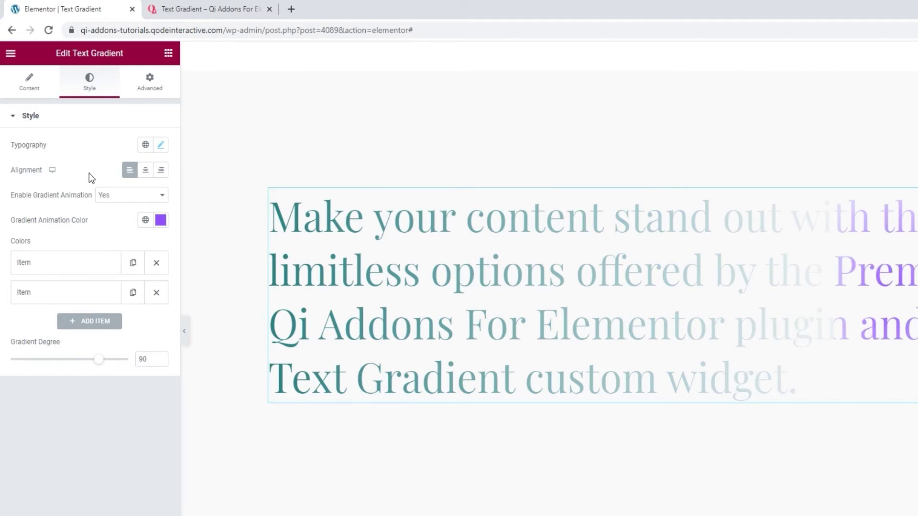
Center-align the text and cut the current Gradient Animation Color value.
click(144, 175)
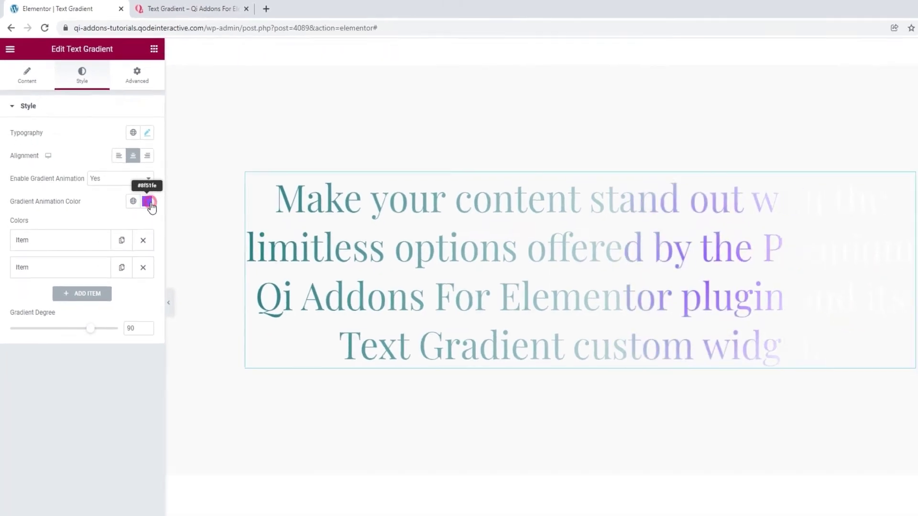
click(151, 207)
key(ctrl+c)
right_click(69, 366)
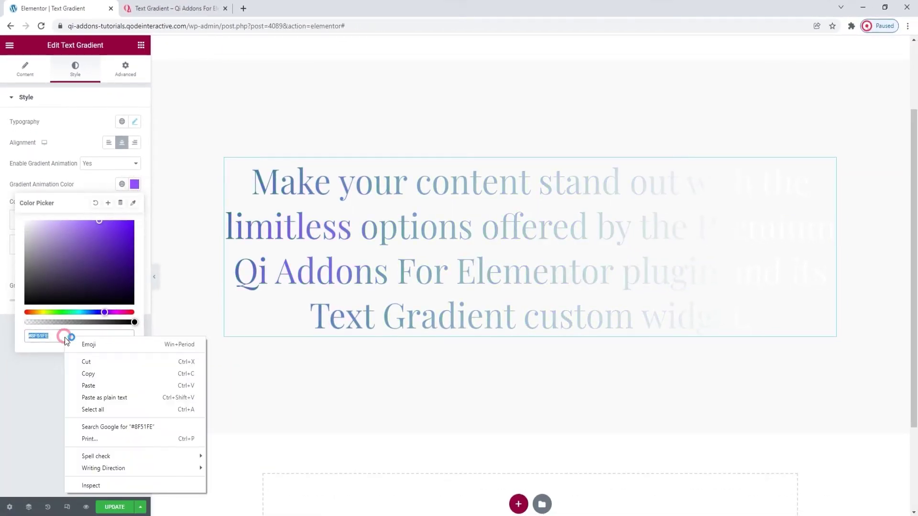
click(93, 361)
Try other purple shades, then paste #8F51FE back as the animation colour.
click(90, 276)
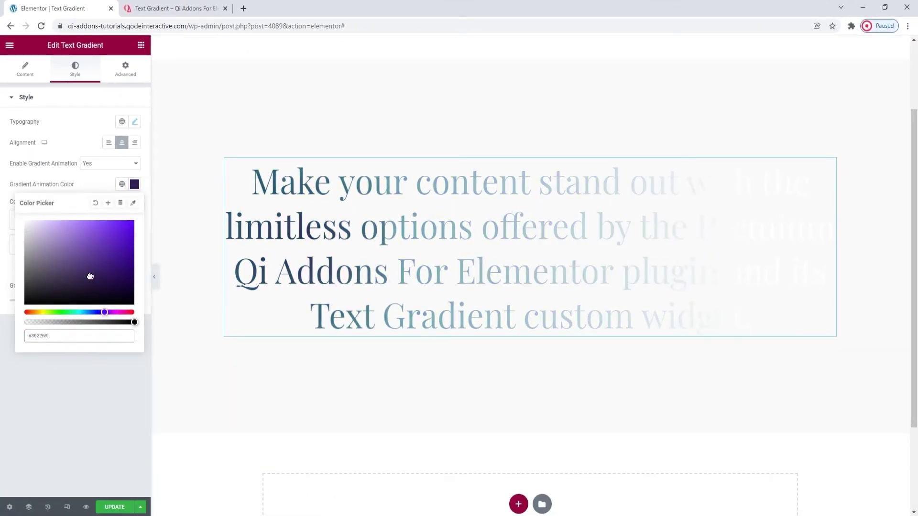
click(89, 276)
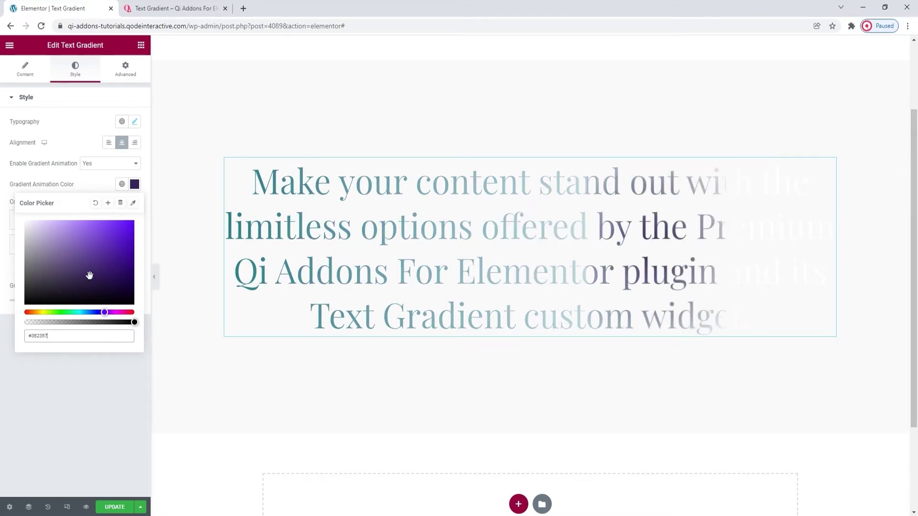
drag(90, 275, 50, 245)
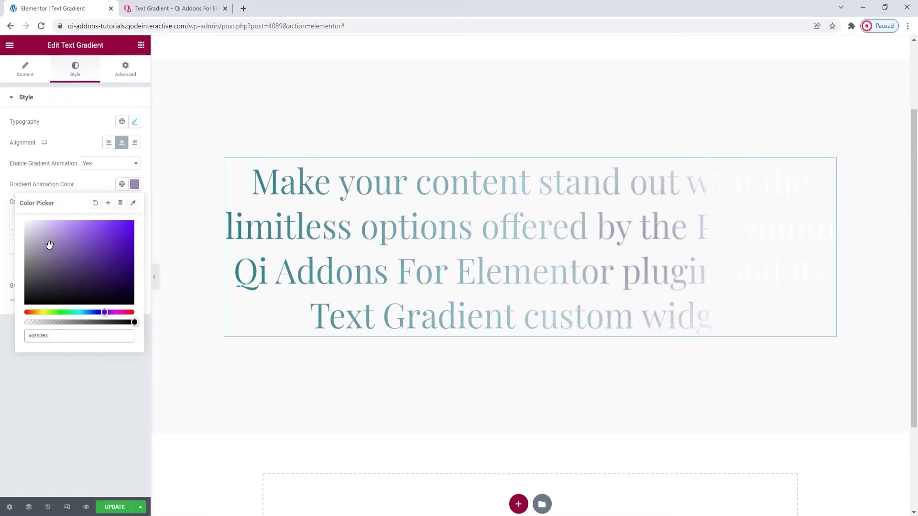
triple_click(67, 334)
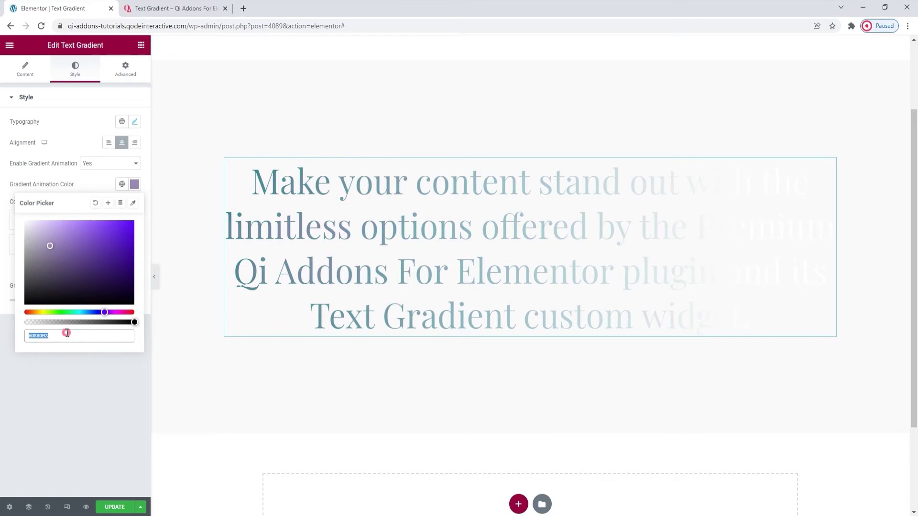
right_click(66, 333)
click(96, 380)
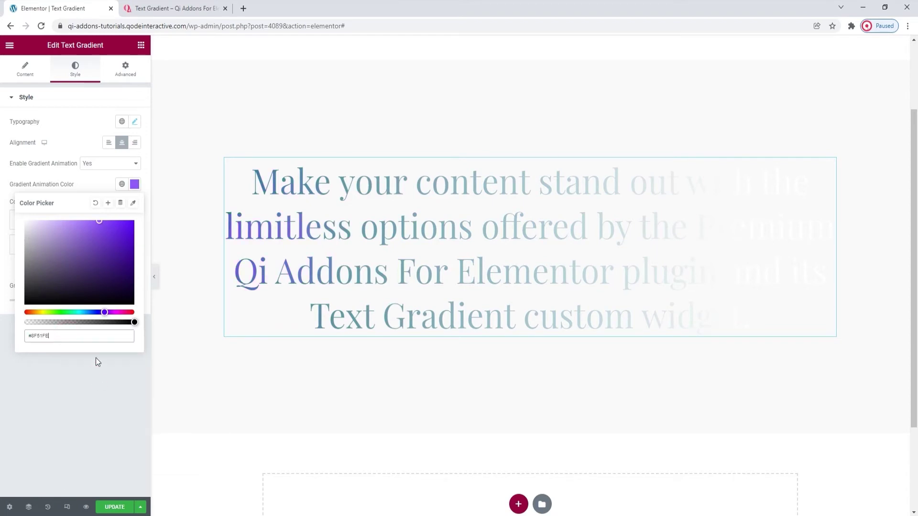
click(93, 184)
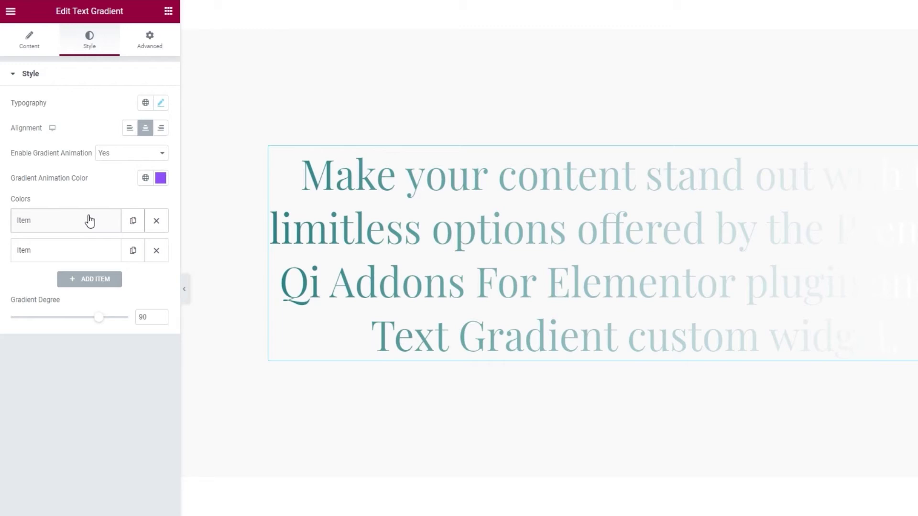
Give the first Colors Item colour #f55613 and set its Percent to 25.
click(88, 220)
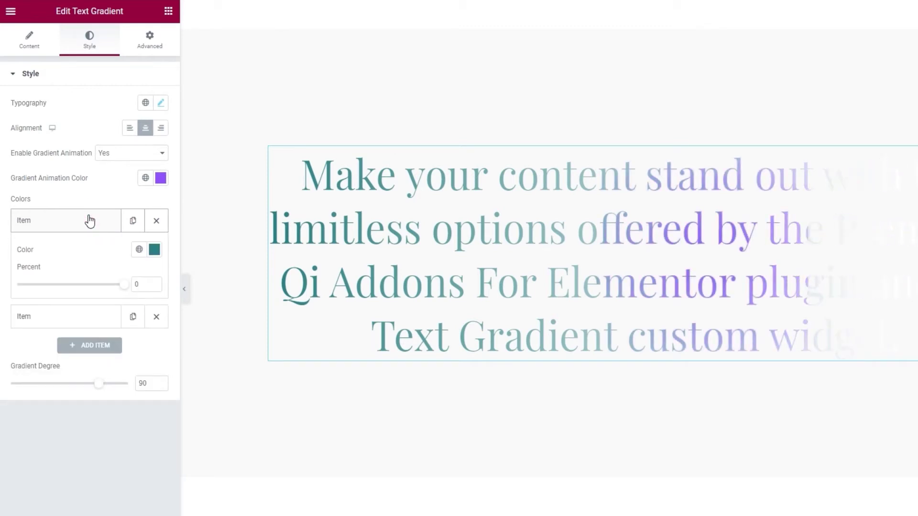
click(154, 250)
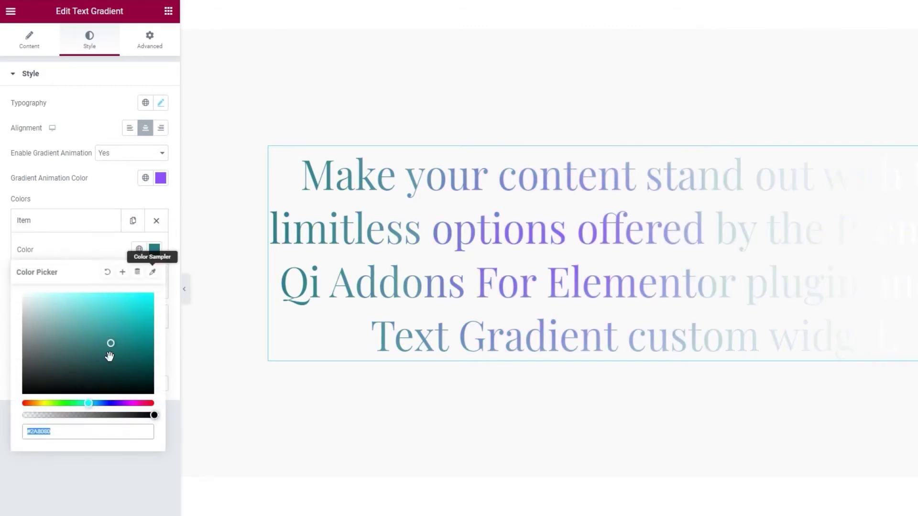
text(#f55613)
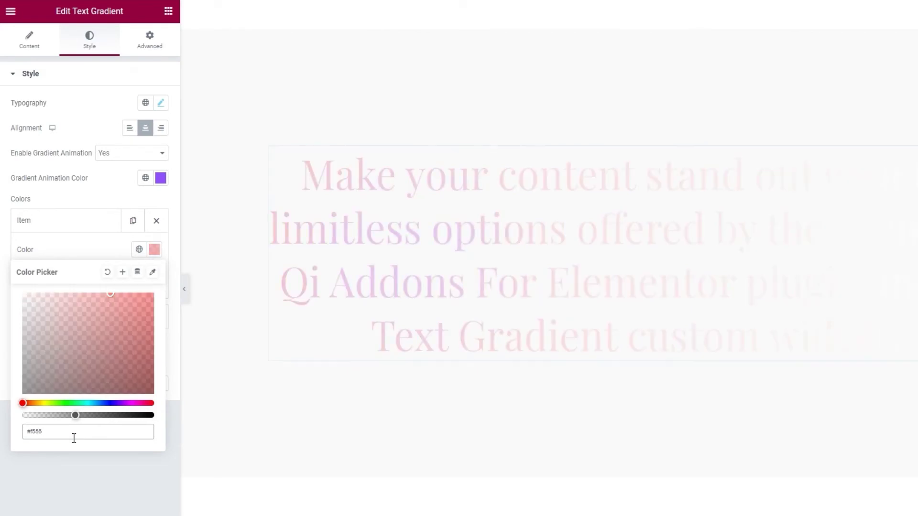
click(101, 247)
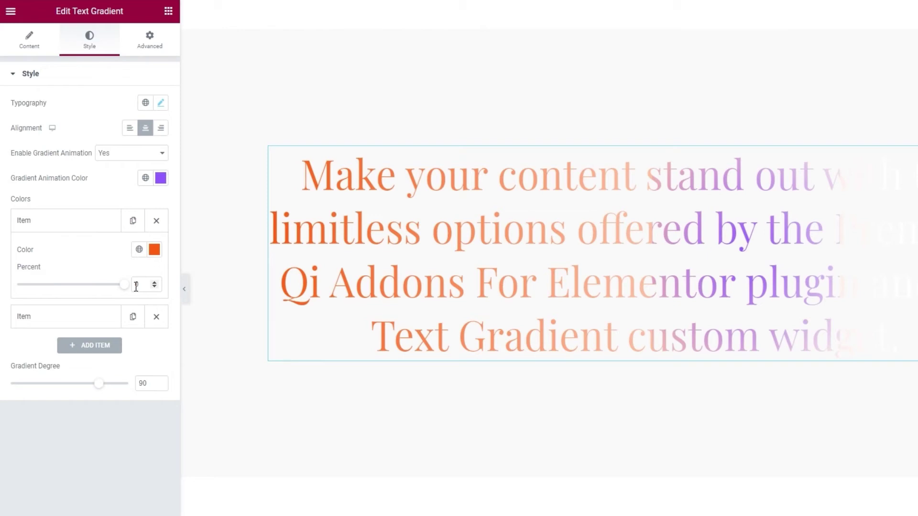
drag(124, 285, 106, 288)
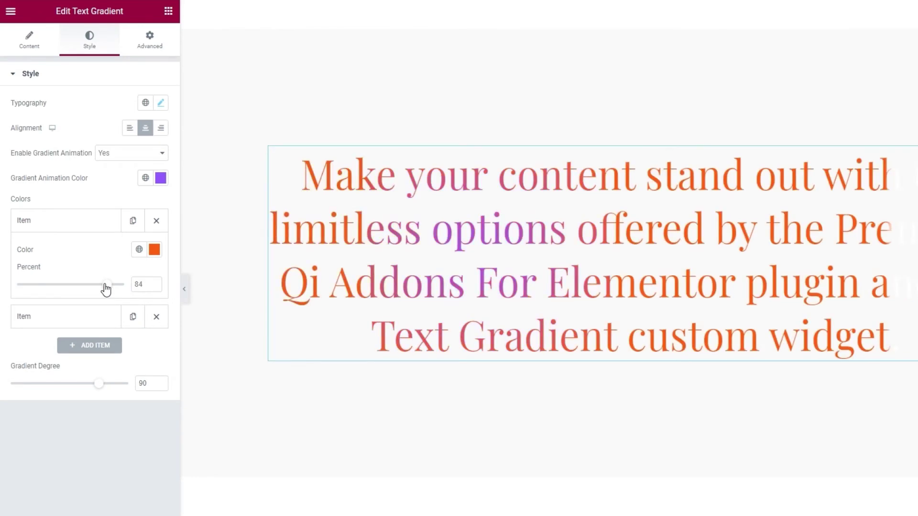
drag(106, 287, 84, 287)
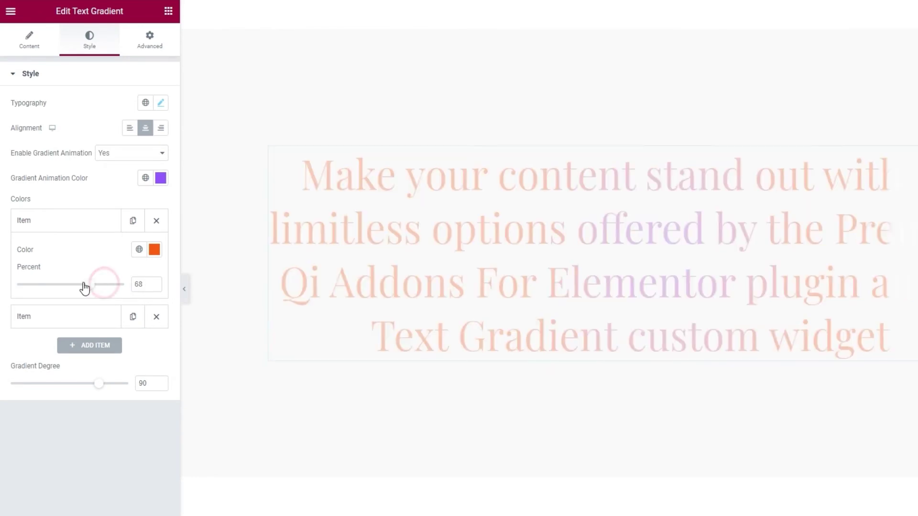
double_click(139, 284)
text(25)
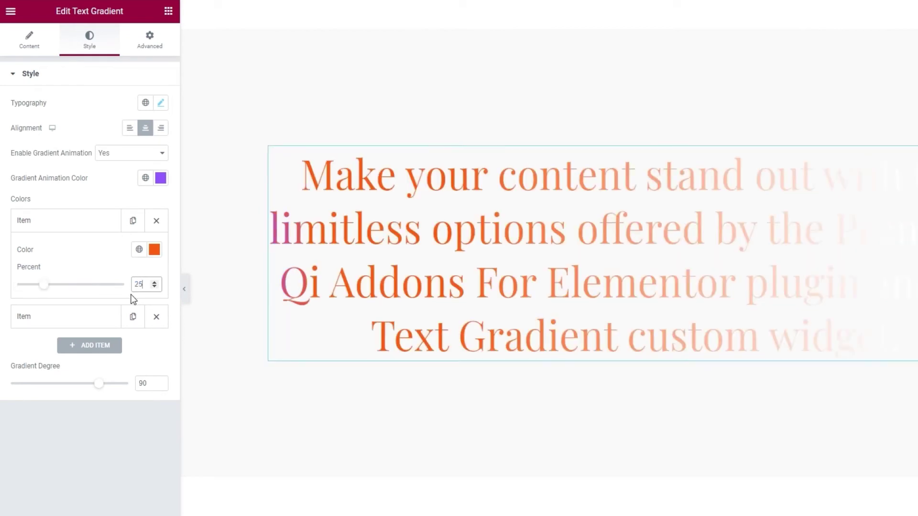
Change the second gradient colour stop to hex 4f9a3d and move it from 85 to 75 percent.
click(107, 321)
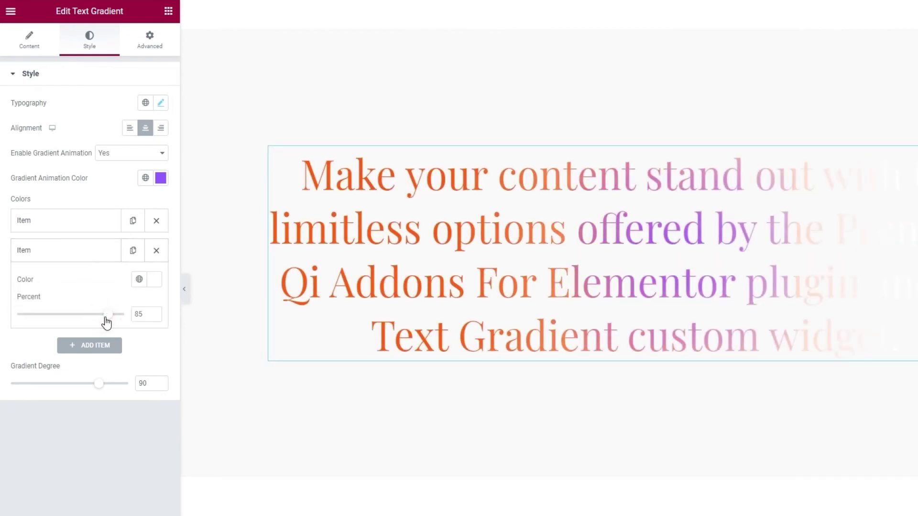
click(150, 283)
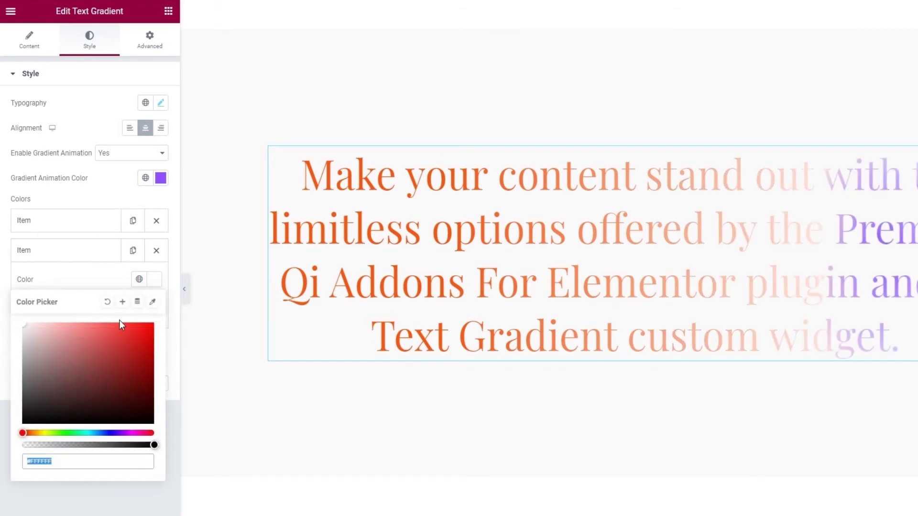
double_click(83, 461)
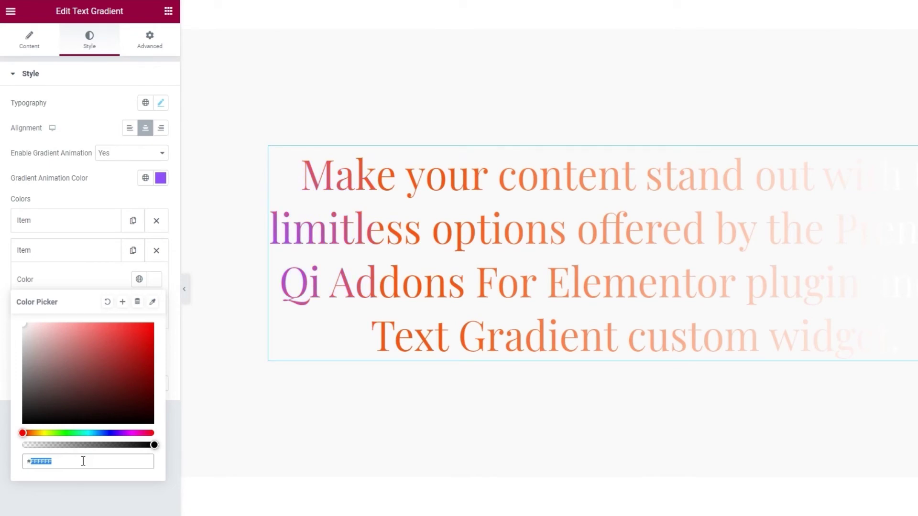
text(4f9a3d)
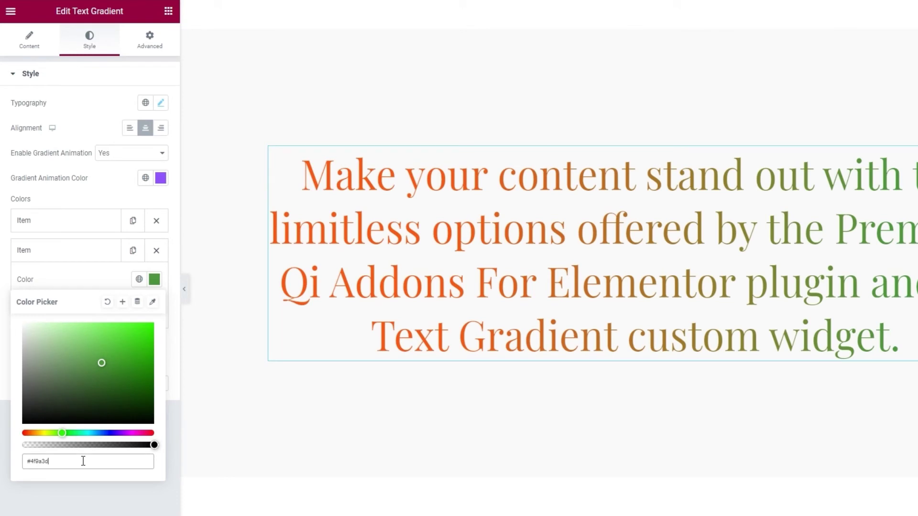
click(92, 278)
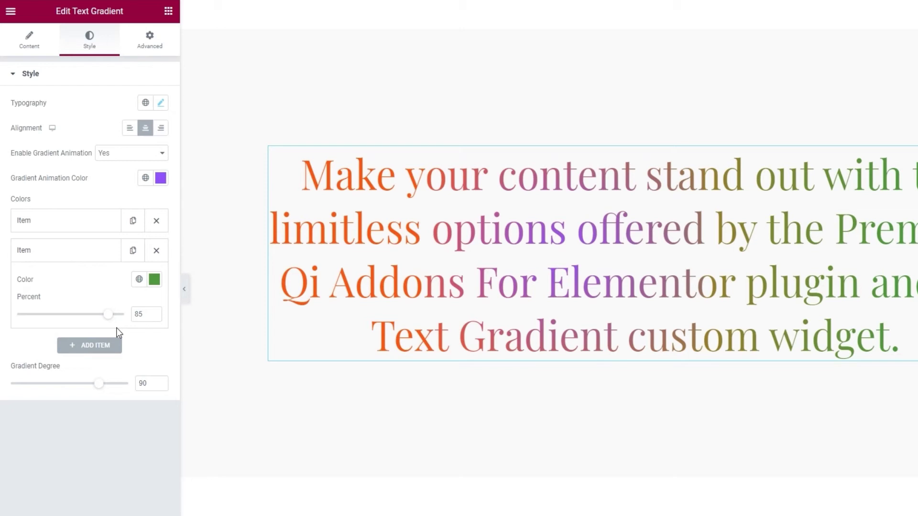
drag(140, 314, 135, 314)
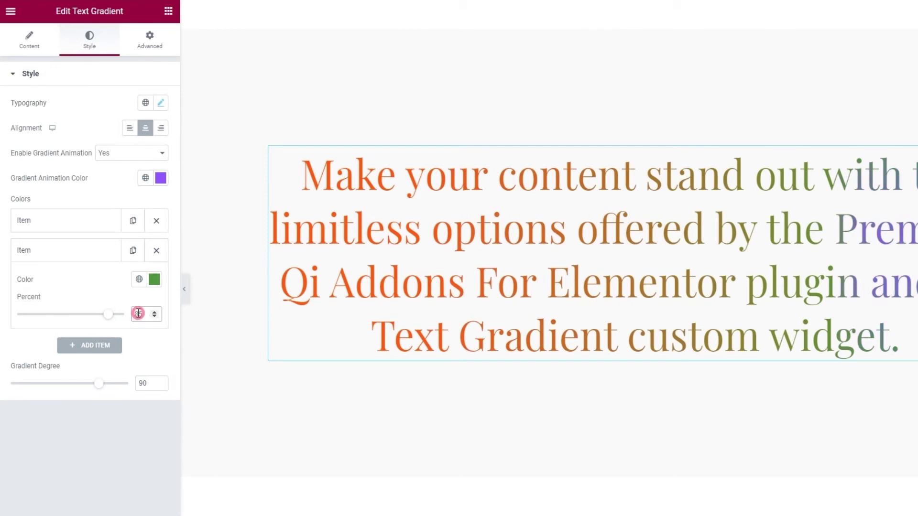
text(7)
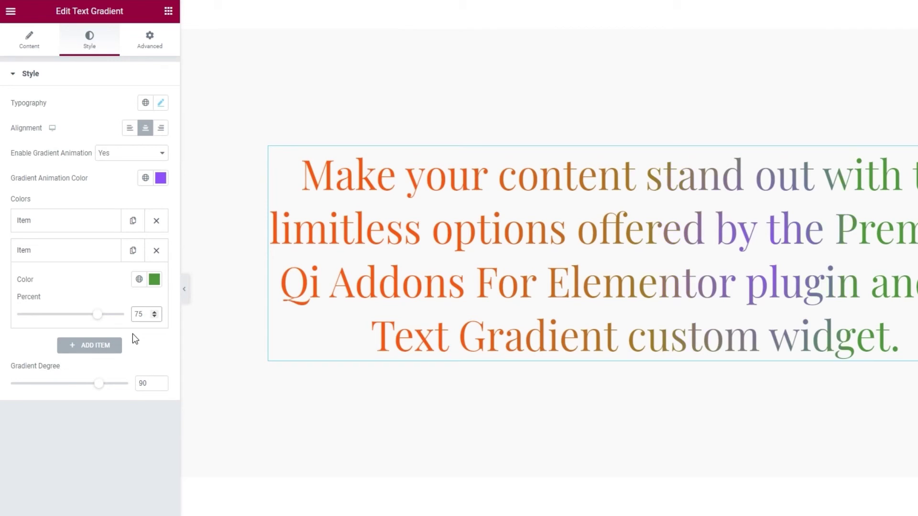
click(84, 251)
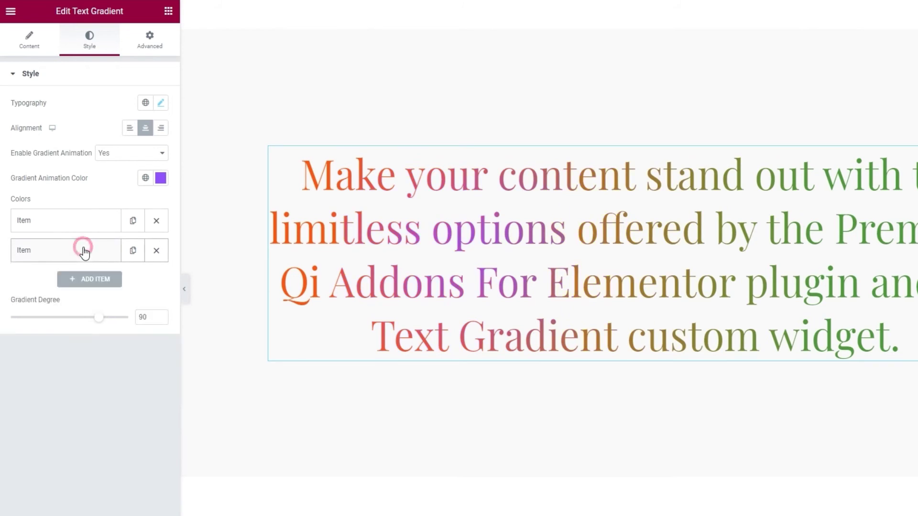
click(86, 279)
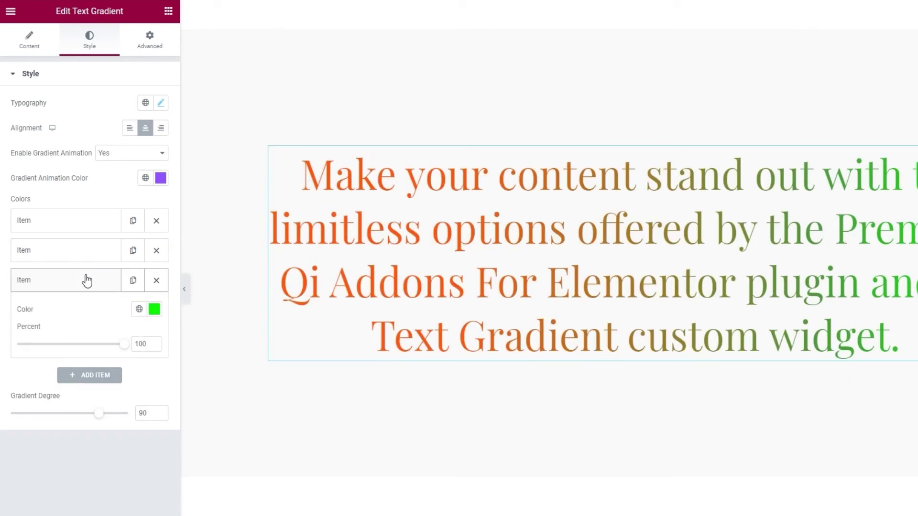
click(155, 280)
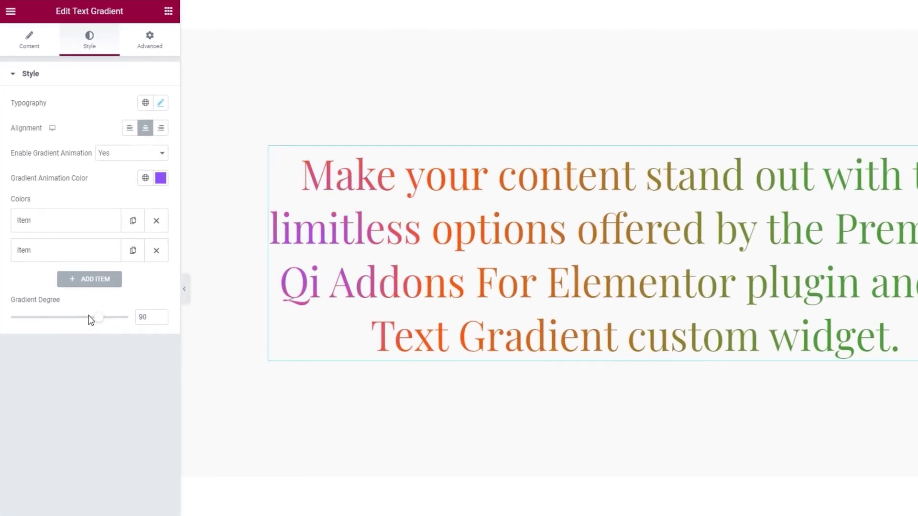
Set the Gradient Degree slider to 180 and save the page with UPDATE.
drag(97, 323, 78, 321)
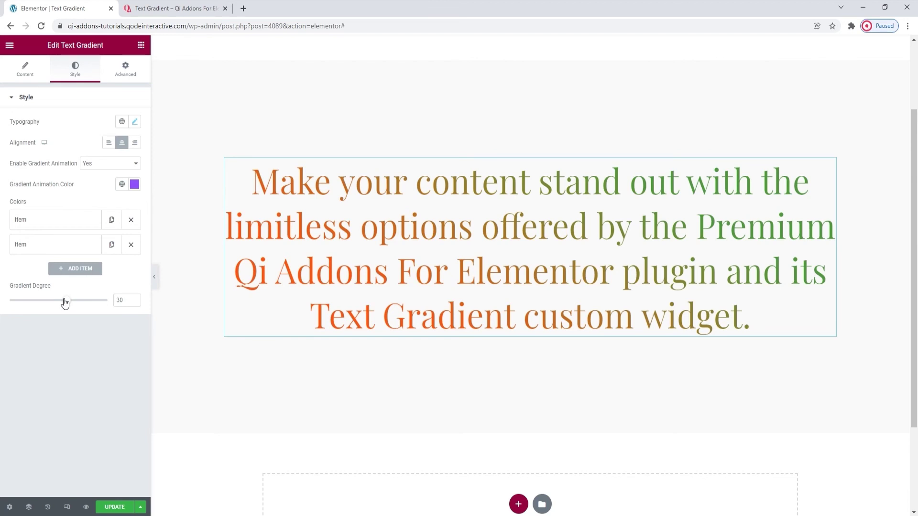
drag(64, 302, 107, 300)
click(115, 506)
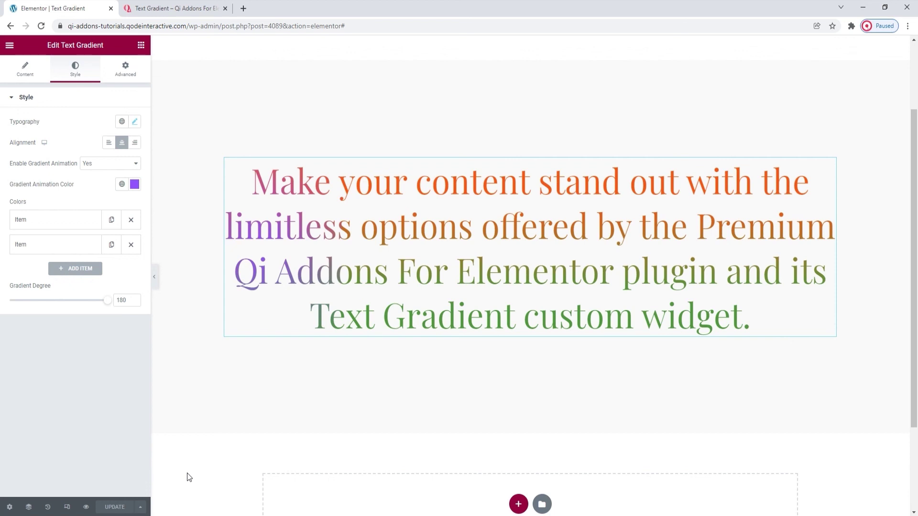
click(176, 8)
Scroll the Qi Addons Text Gradient page to the lavender gradient text over the flower-stem photo.
click(880, 491)
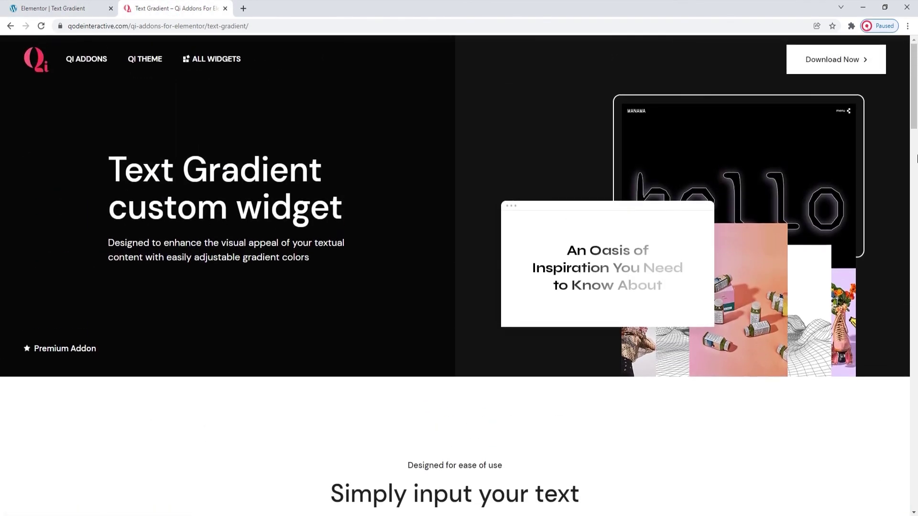
drag(914, 117, 914, 195)
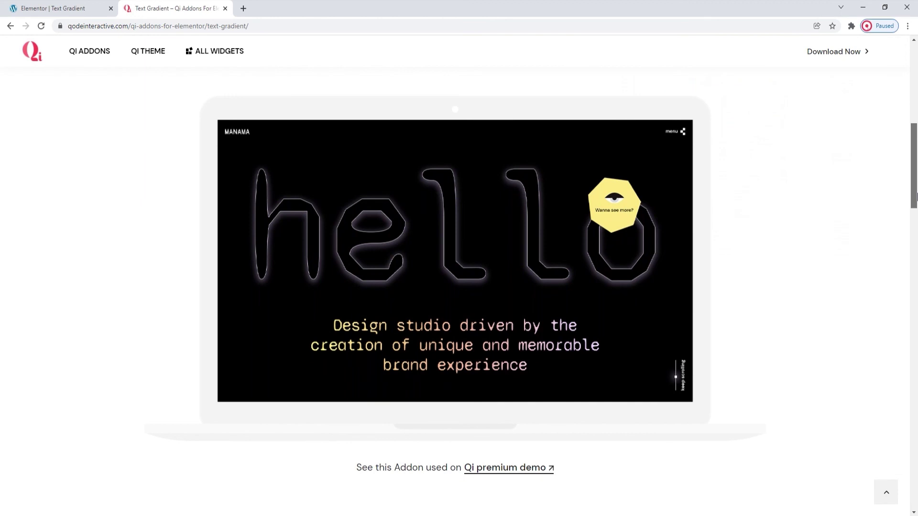
drag(915, 196, 915, 451)
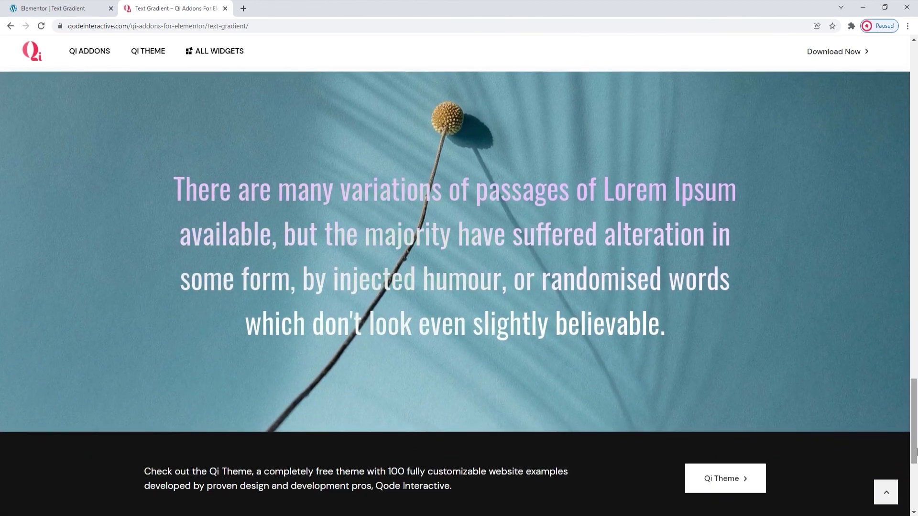